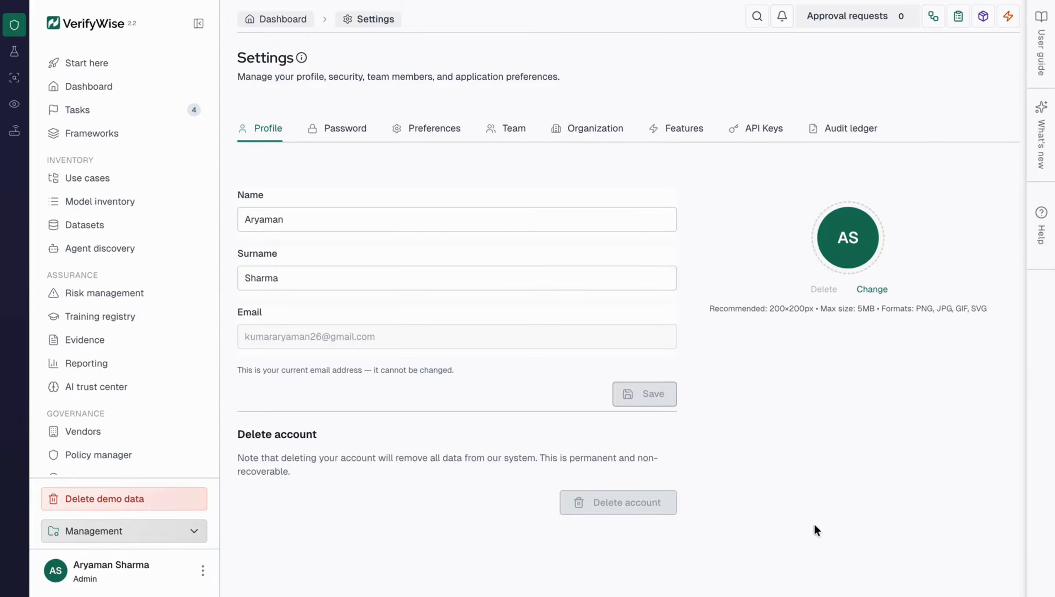
Review the password settings and the available date format options in the preferences
left_click(317, 129)
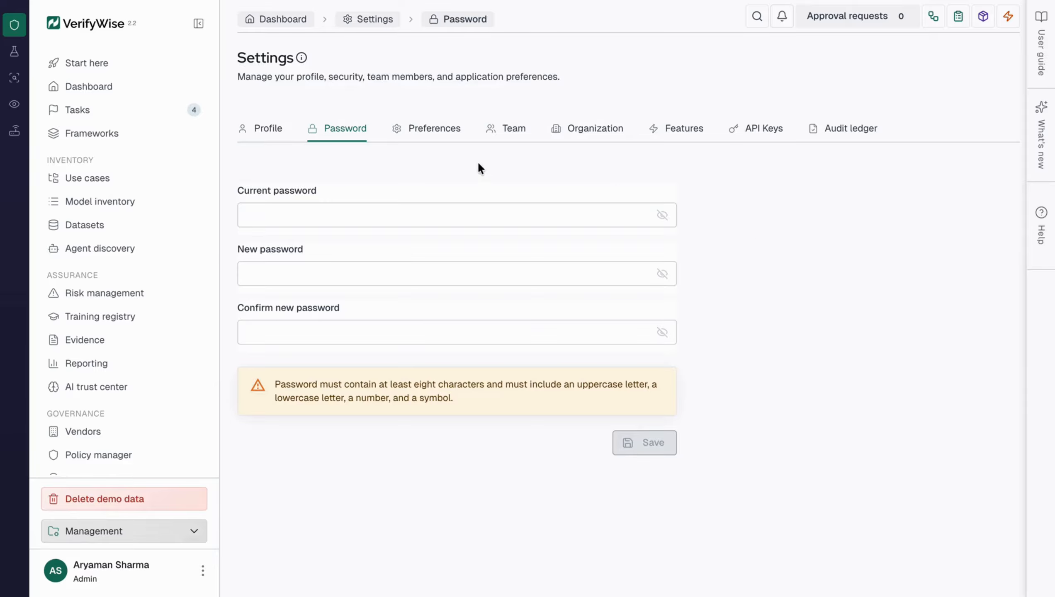
left_click(413, 130)
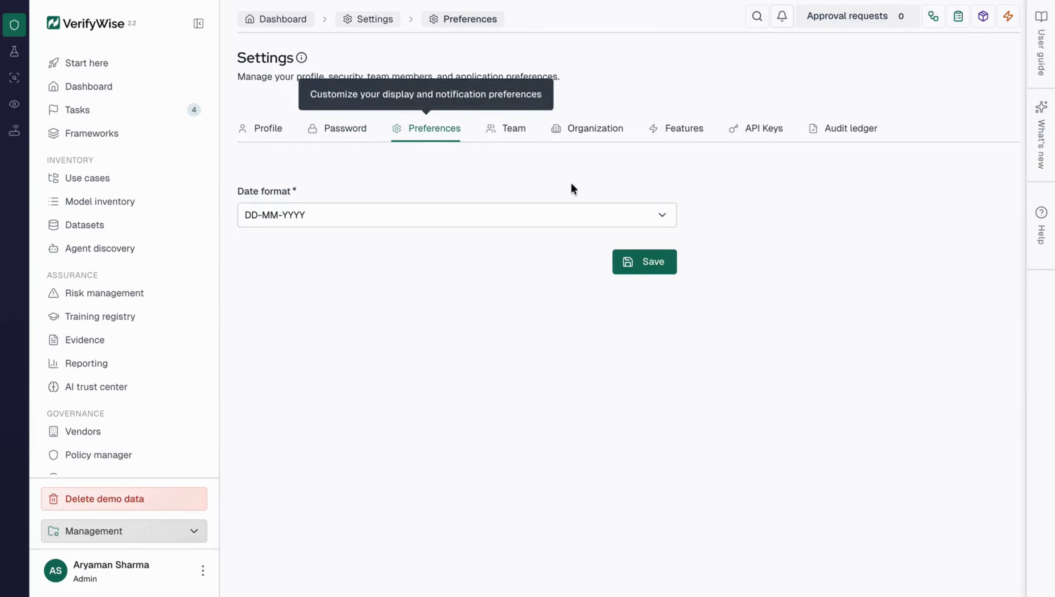
left_click(622, 215)
left_click(784, 213)
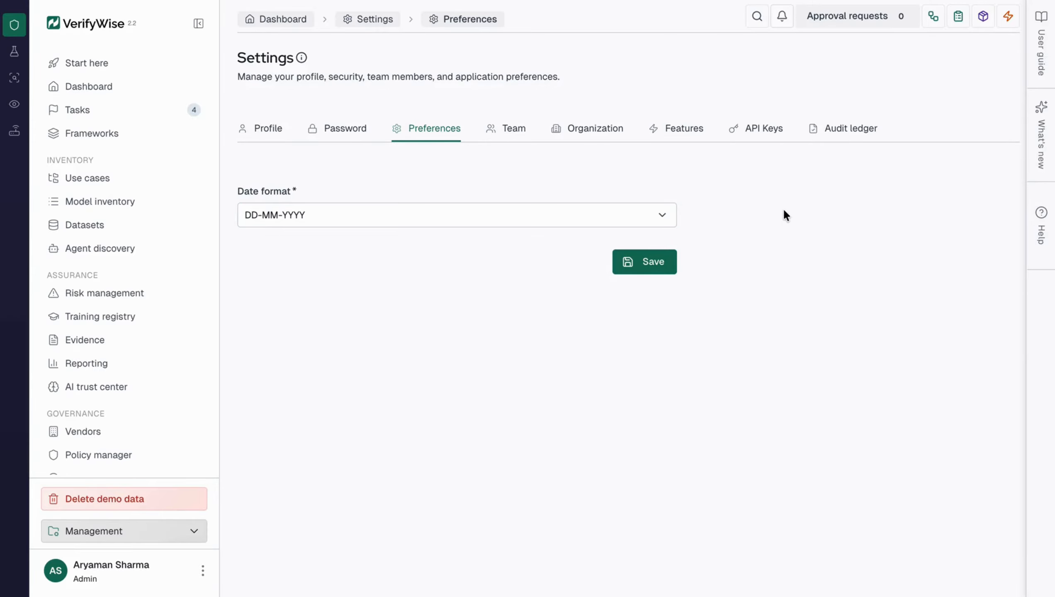
left_click(515, 132)
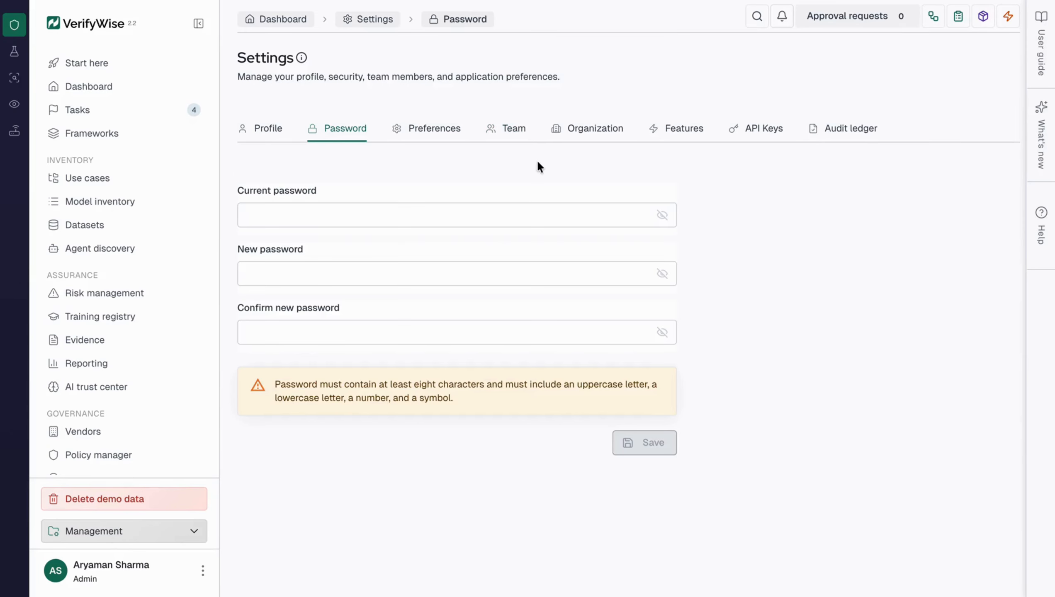
left_click(402, 137)
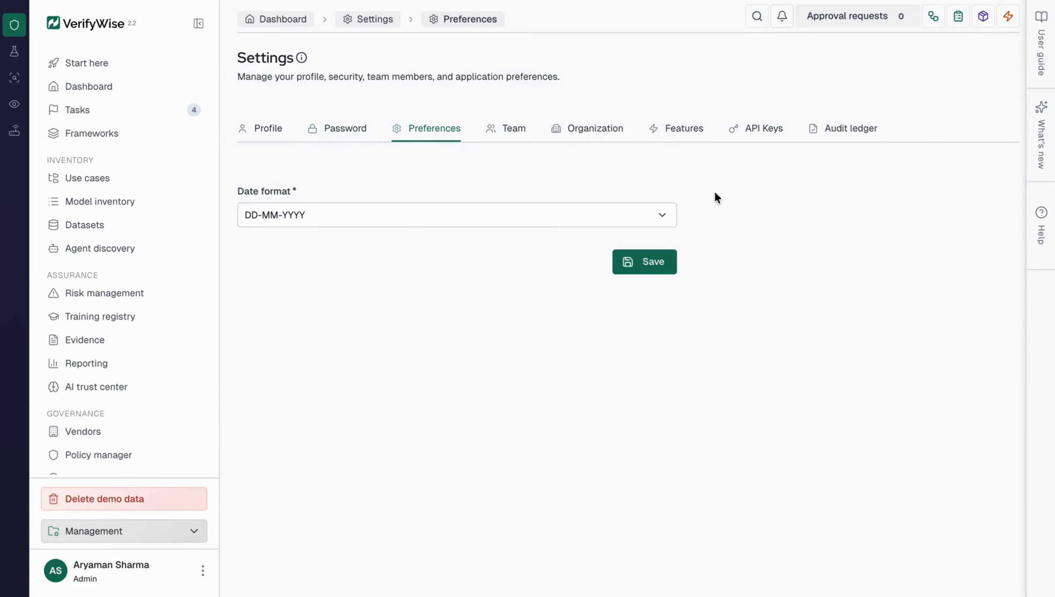
left_click(622, 214)
left_click(784, 213)
Start a new team member invitation and fill in the invitee's first name, surname and e-mail address
left_click(517, 133)
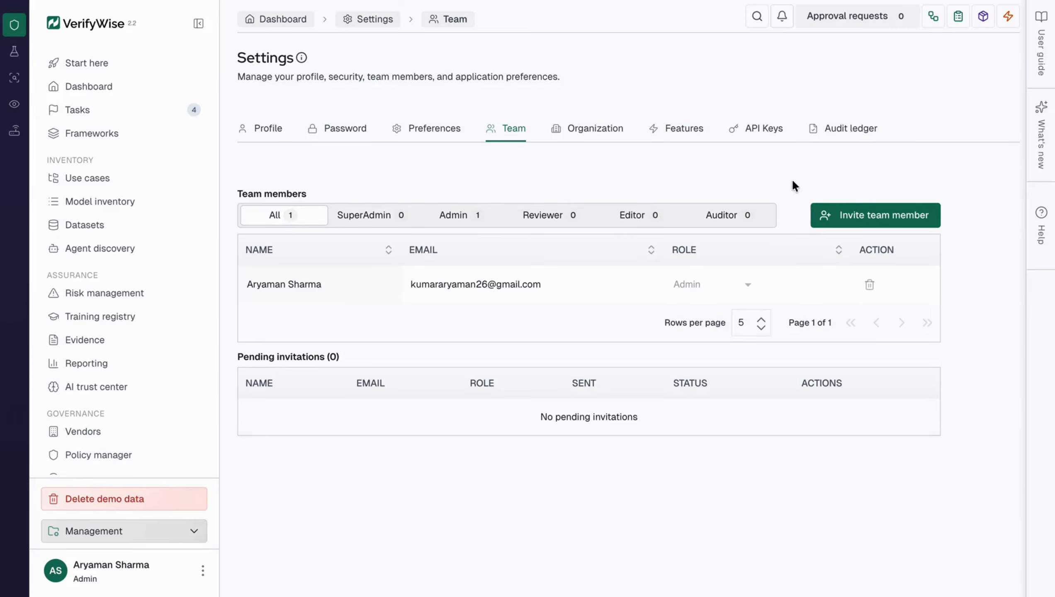
left_click(860, 213)
left_click(575, 221)
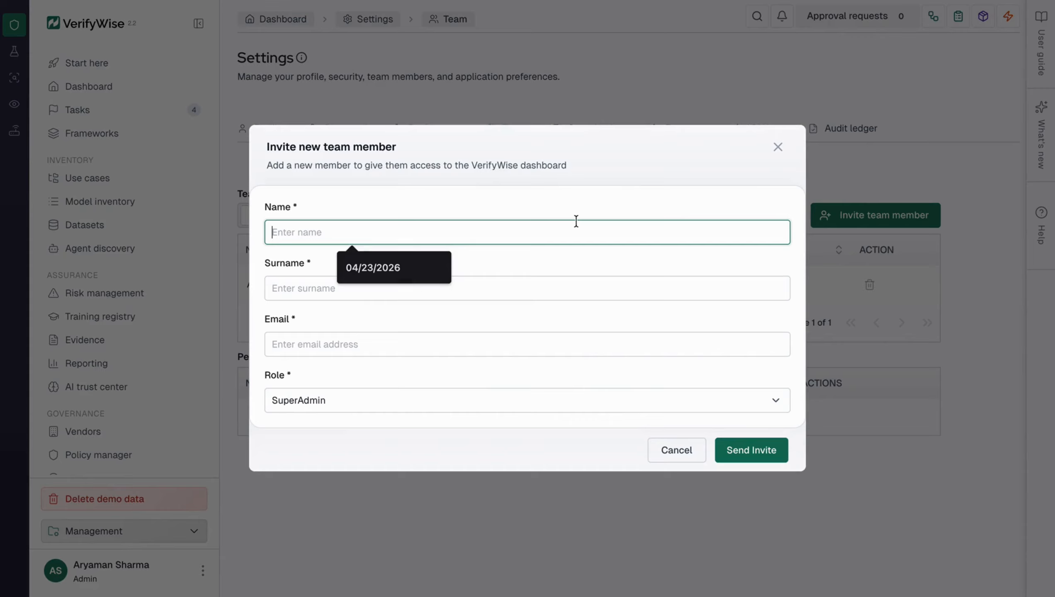
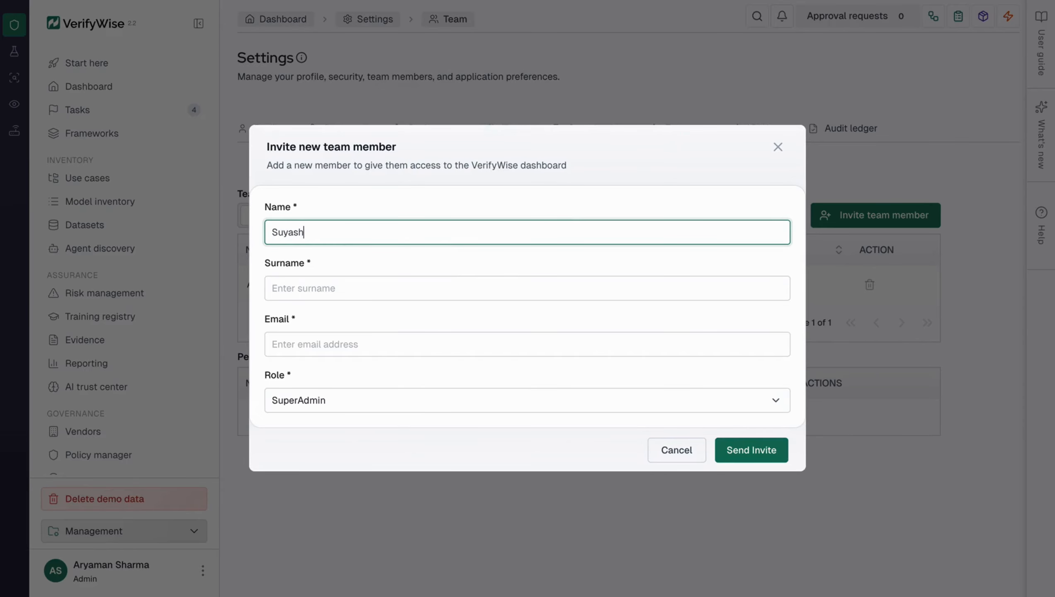
key("Tab")
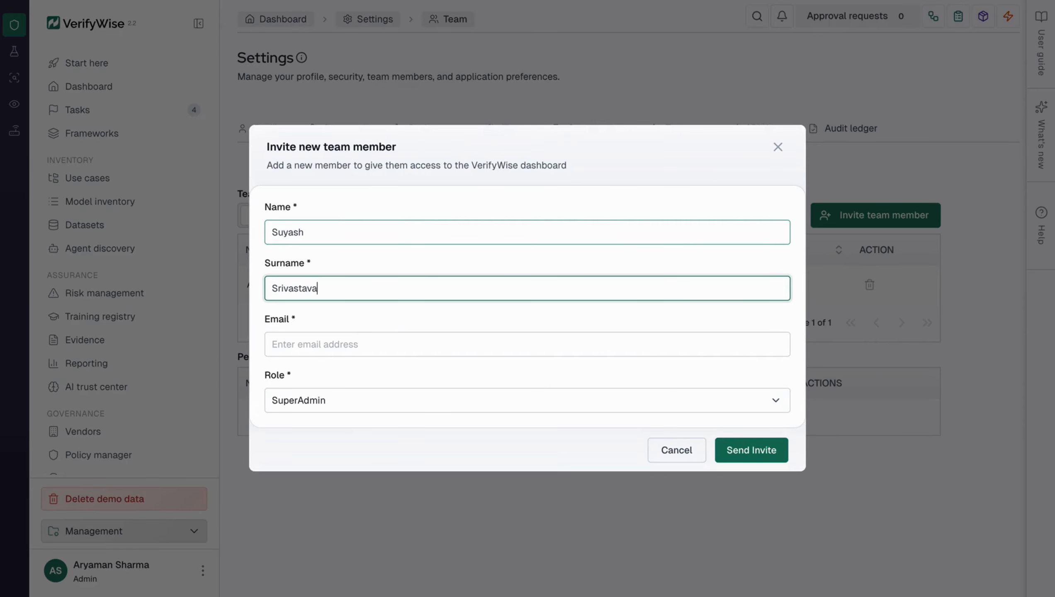
key("Tab")
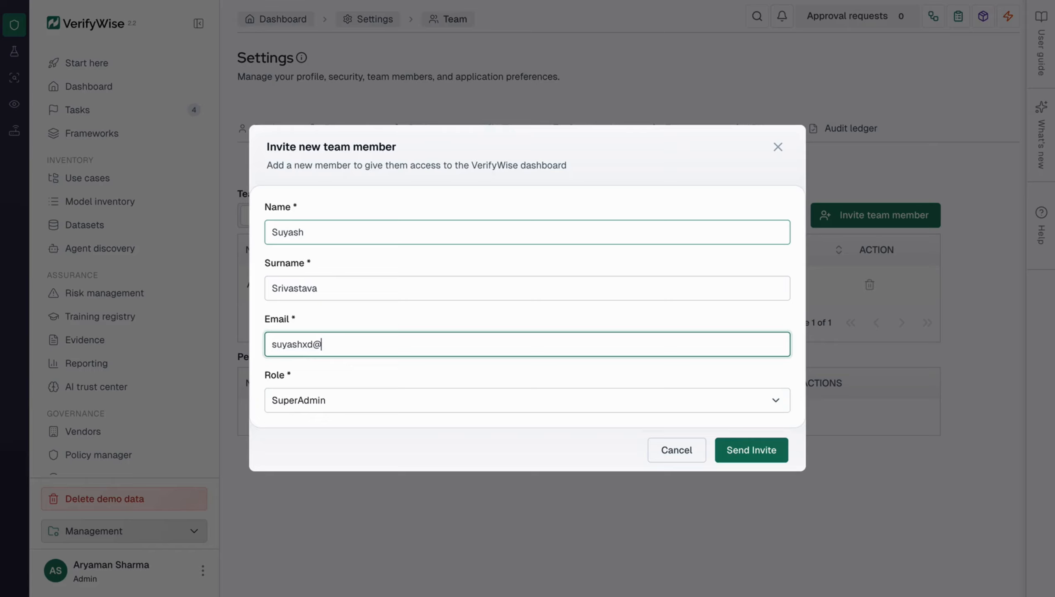
Assign the Reviewer role to the invitee and send the invitation
left_click(428, 391)
left_click(368, 476)
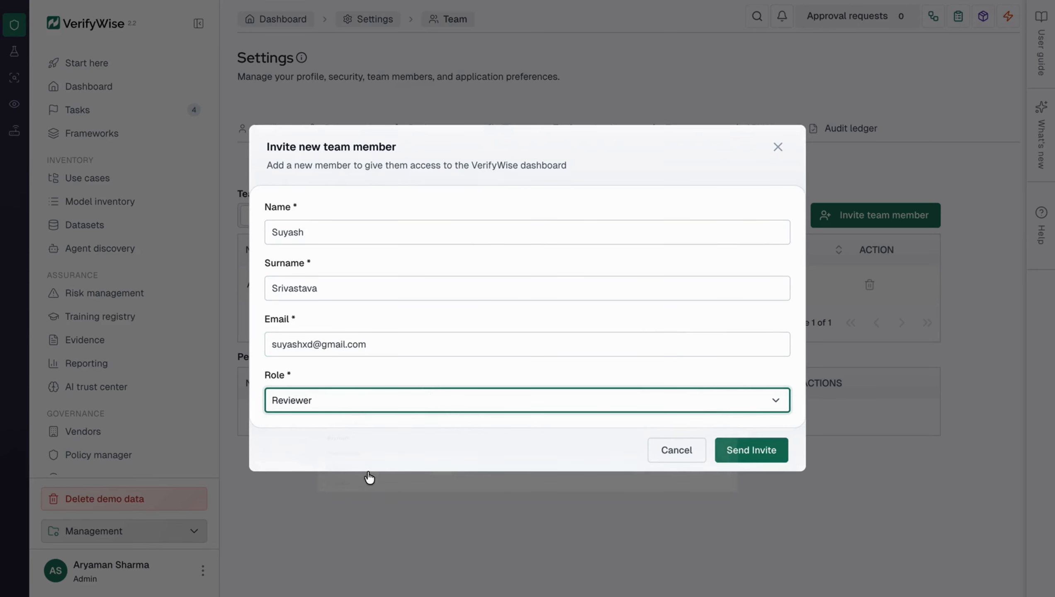
left_click(739, 450)
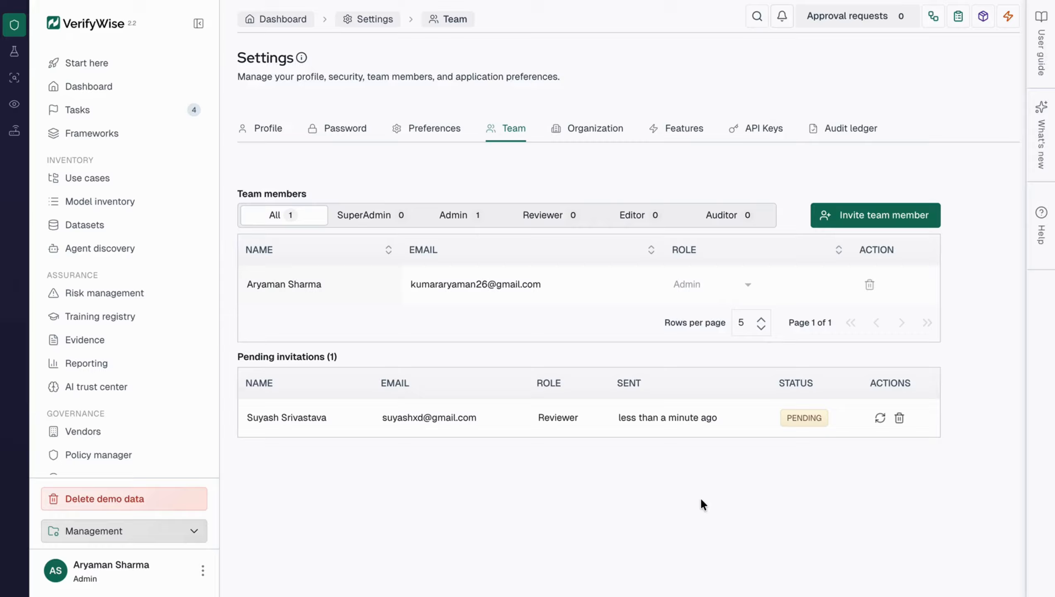
View the organization settings, and switch the Quantitative Risk Assessment feature off and back on
left_click(575, 130)
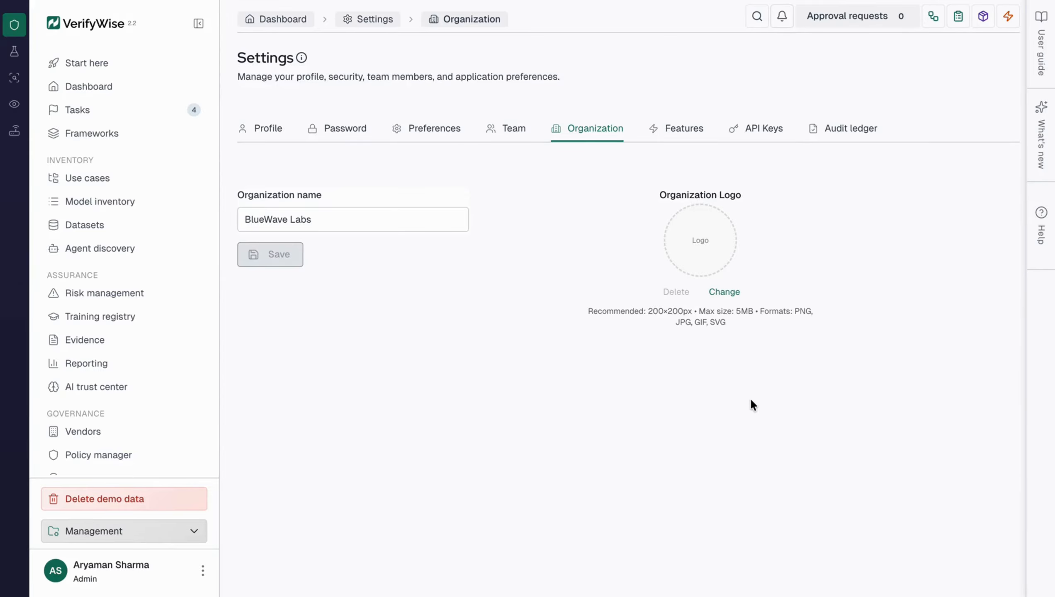
left_click(681, 131)
left_click(681, 131)
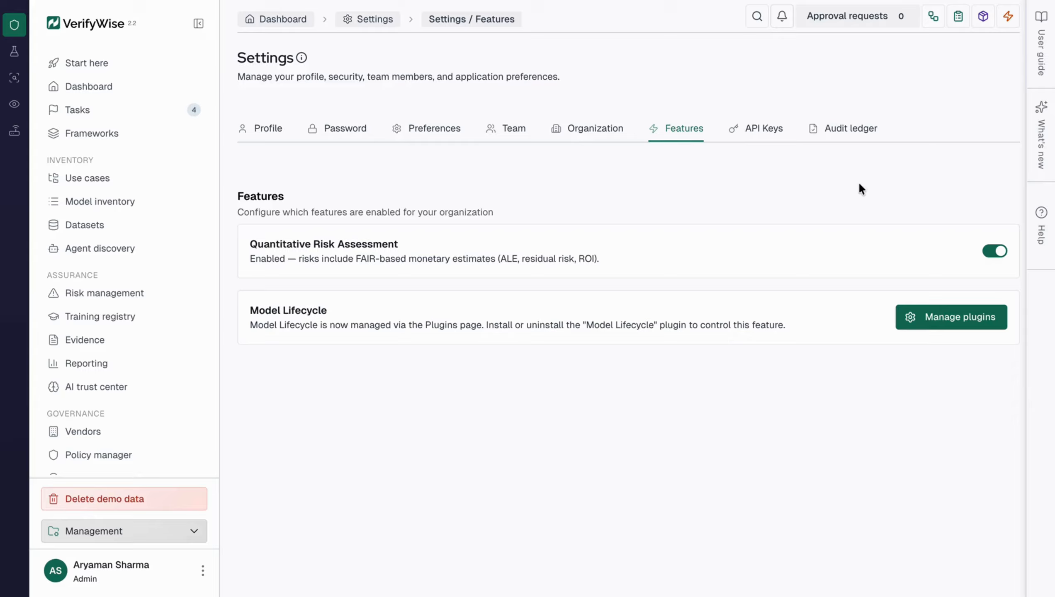
left_click(995, 252)
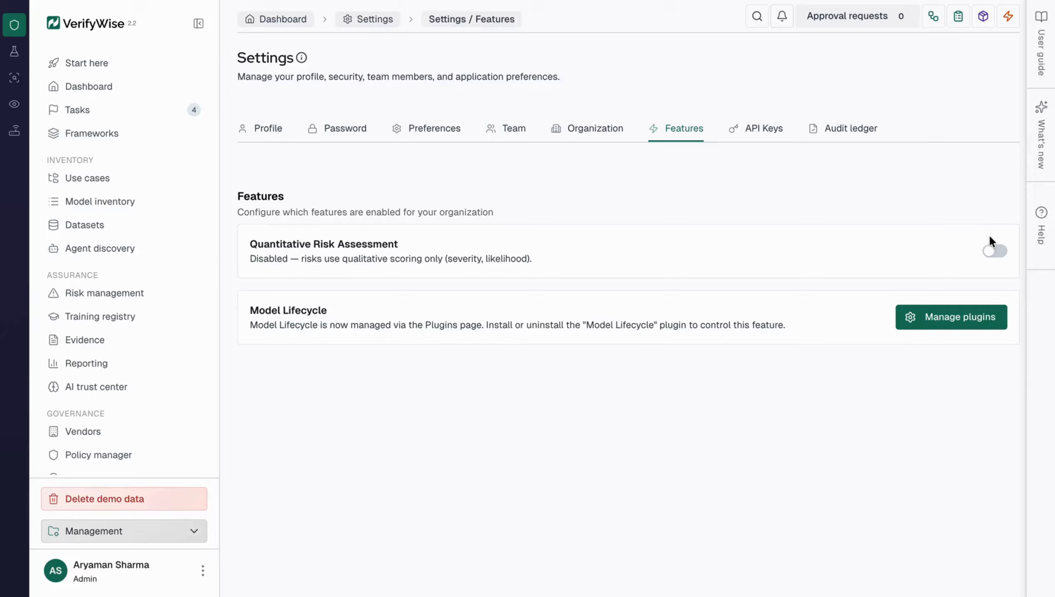
left_click(995, 251)
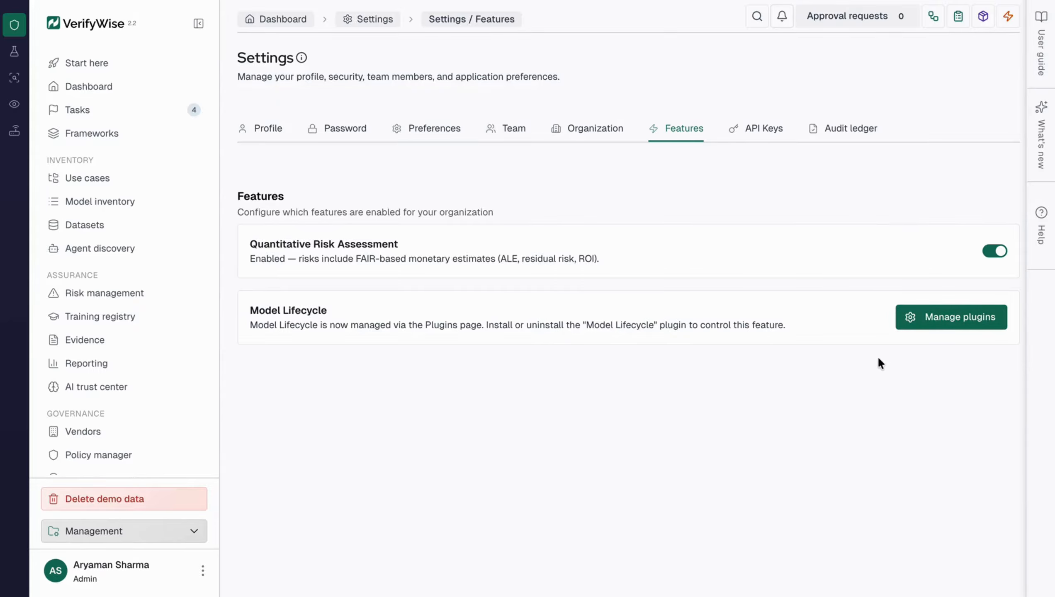
View the API key settings, and verify the audit ledger's hash chain after dismissing its information banner
left_click(765, 138)
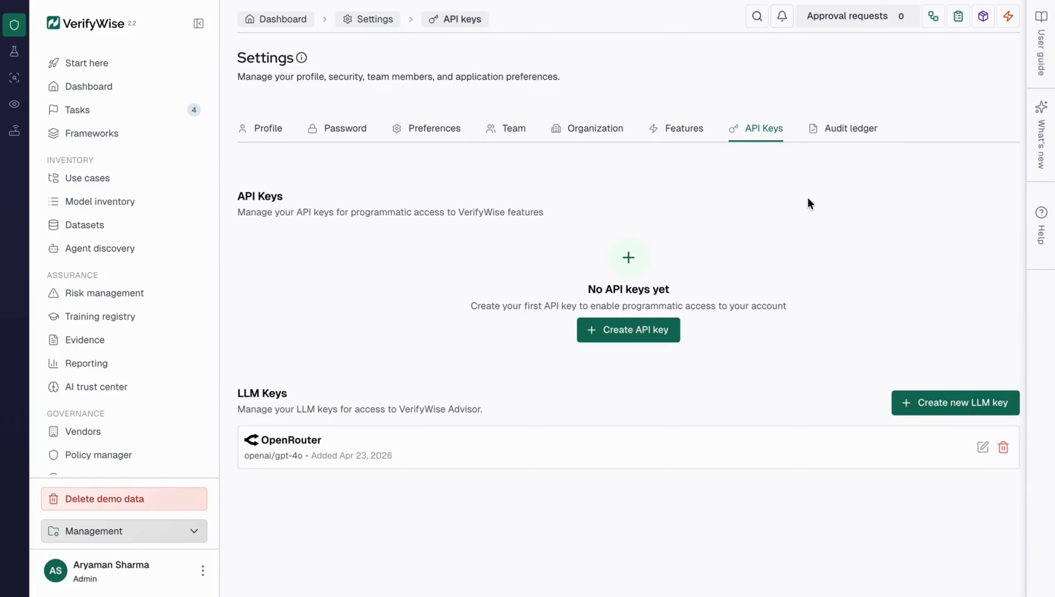
left_click(825, 131)
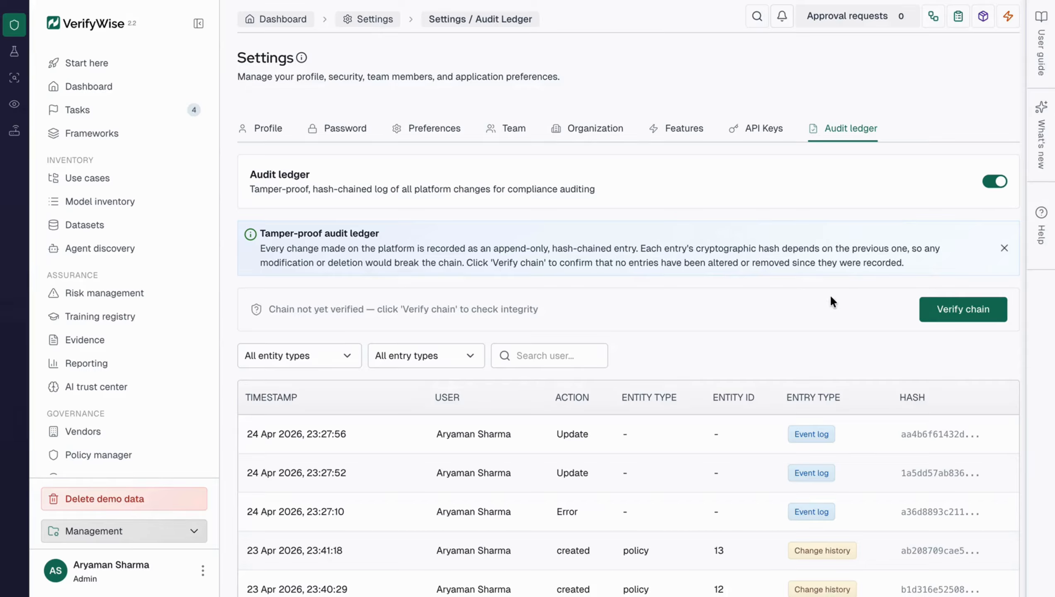
left_click(1004, 248)
left_click(957, 249)
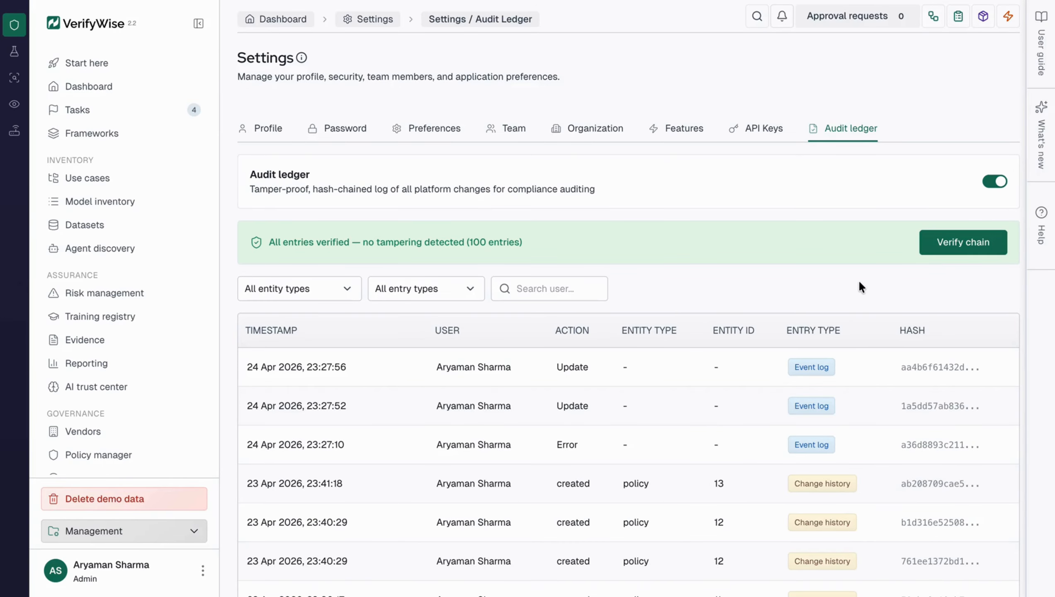
Open plugin management from the Model Lifecycle feature and show the available framework plugins
left_click(649, 133)
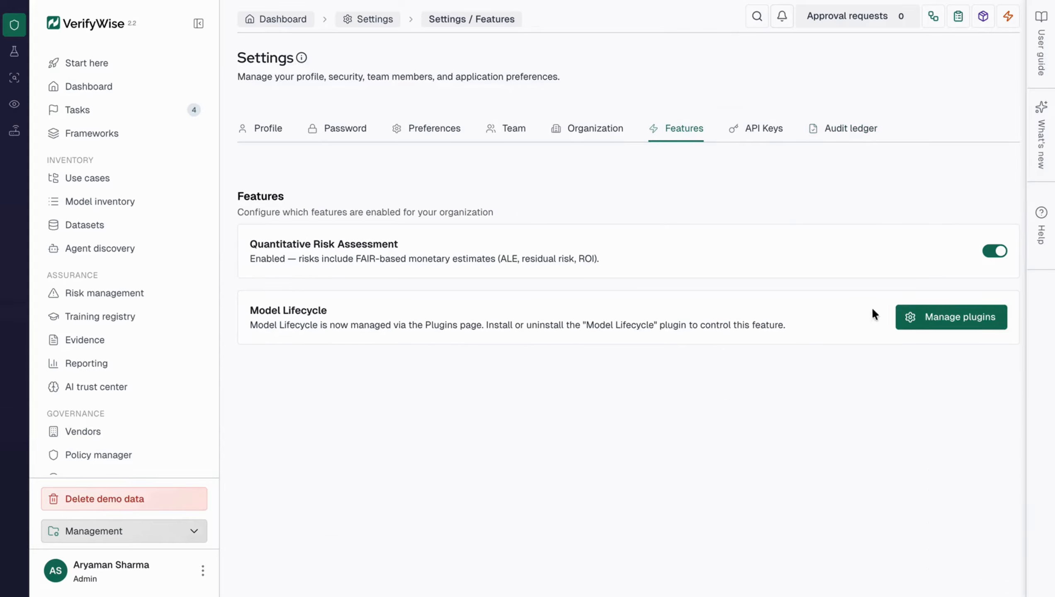
left_click(919, 327)
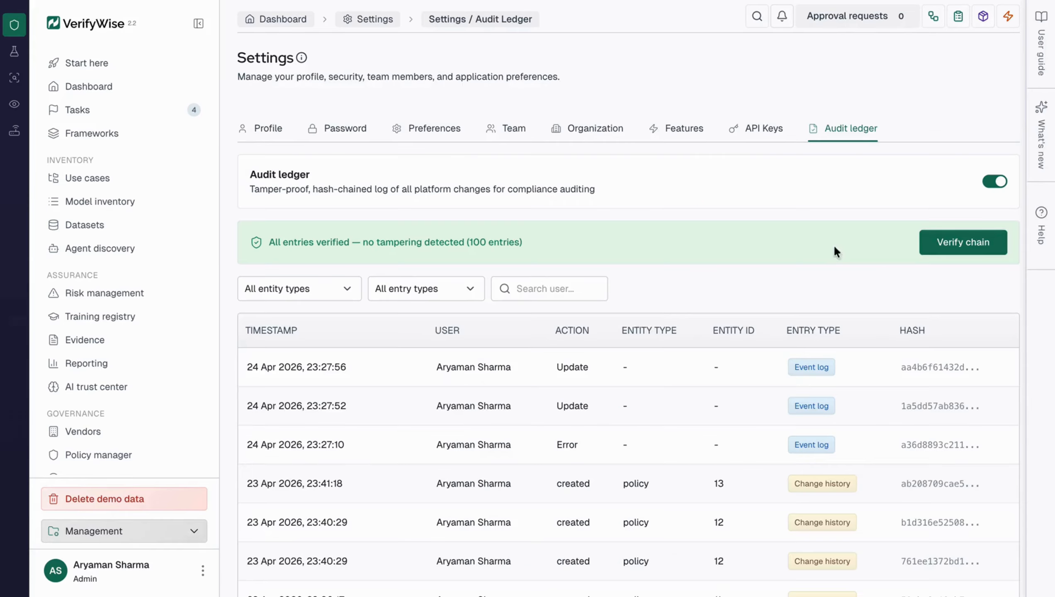
left_click(664, 130)
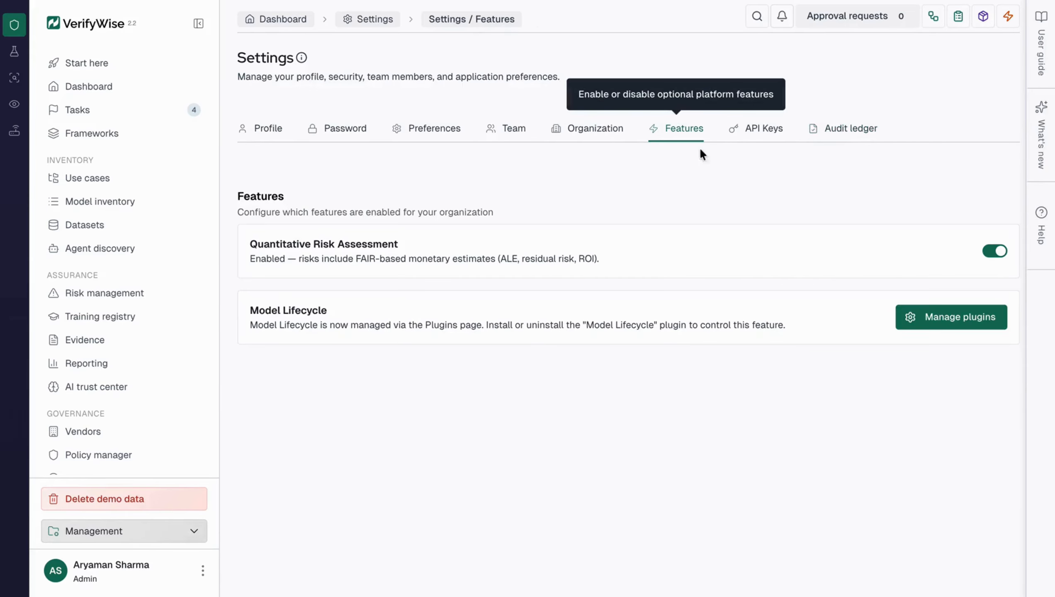
left_click(914, 327)
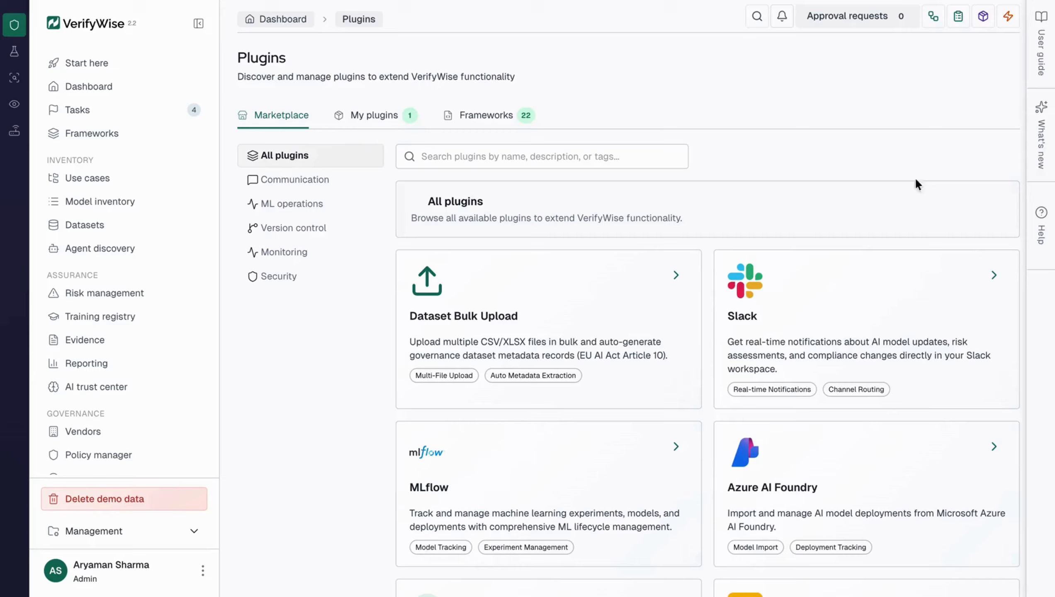
left_click(522, 119)
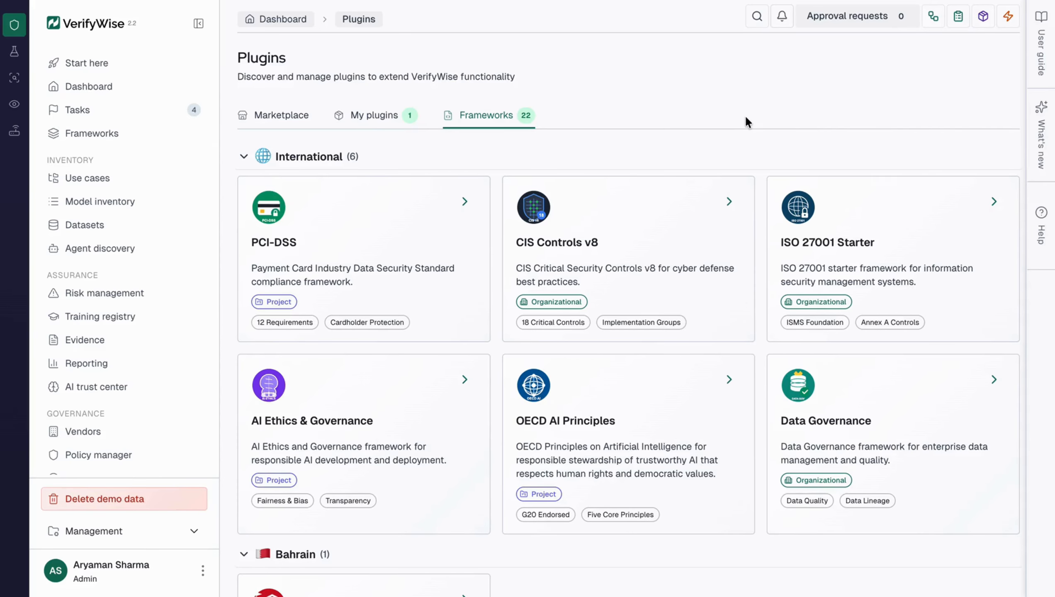
Install the Data Governance plugin from the International frameworks
scroll(568, 387, "down", 1)
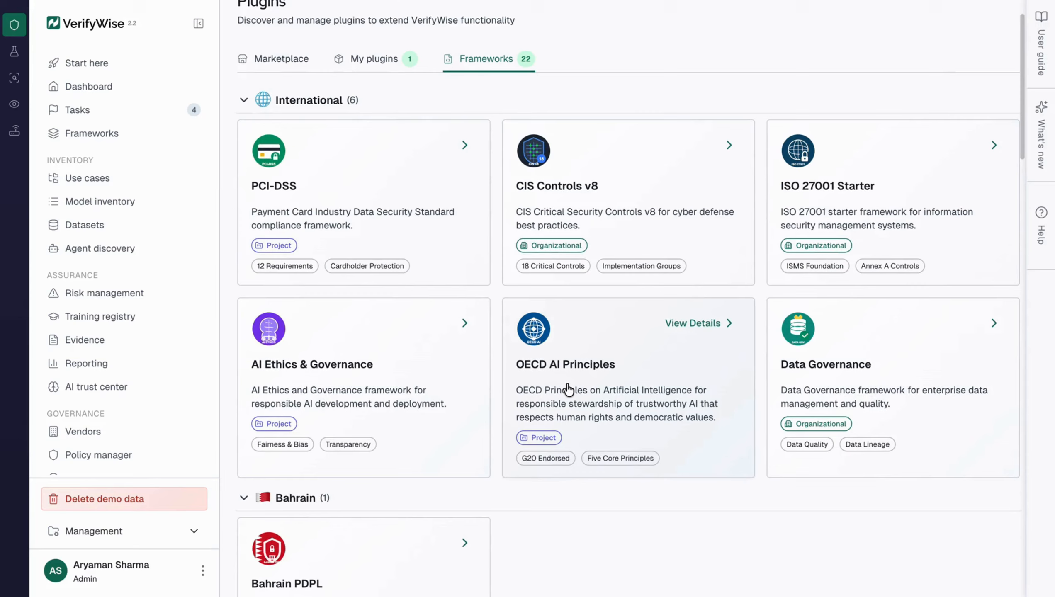
scroll(569, 389, "down", 2)
left_click(826, 266)
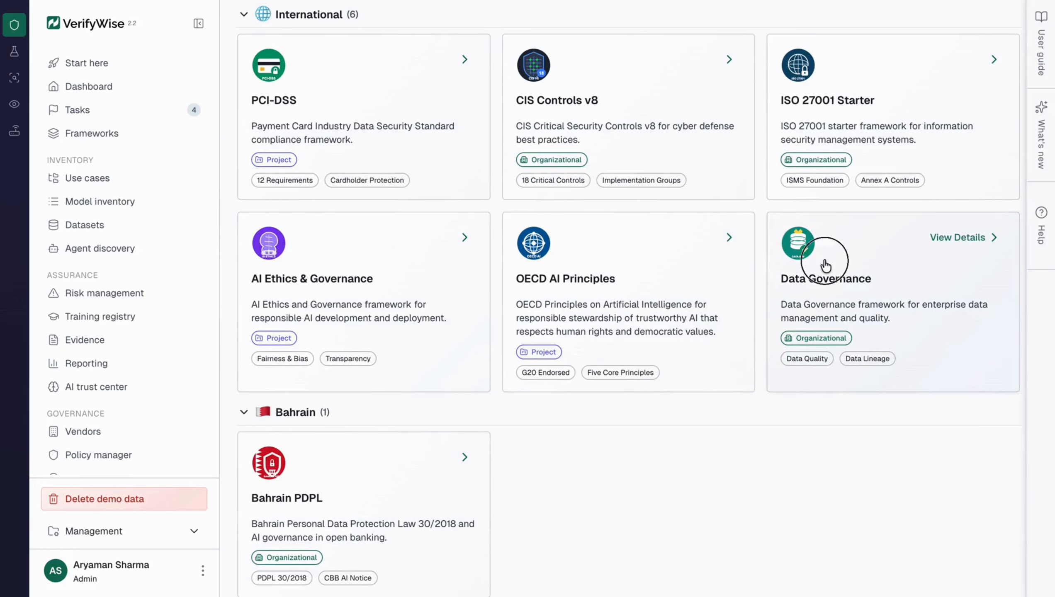
scroll(576, 186, "down", 2)
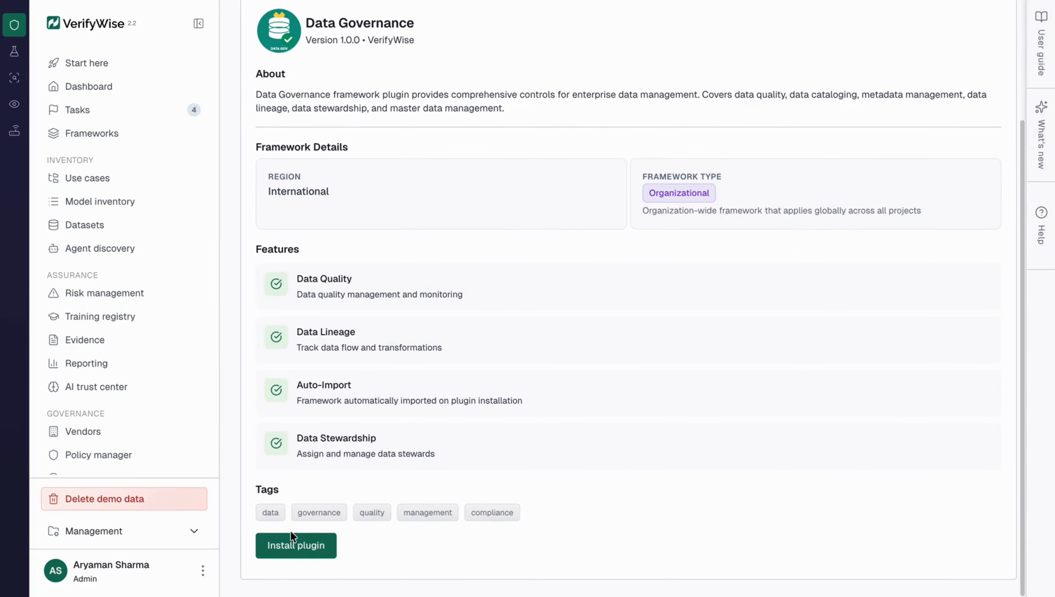
left_click(289, 546)
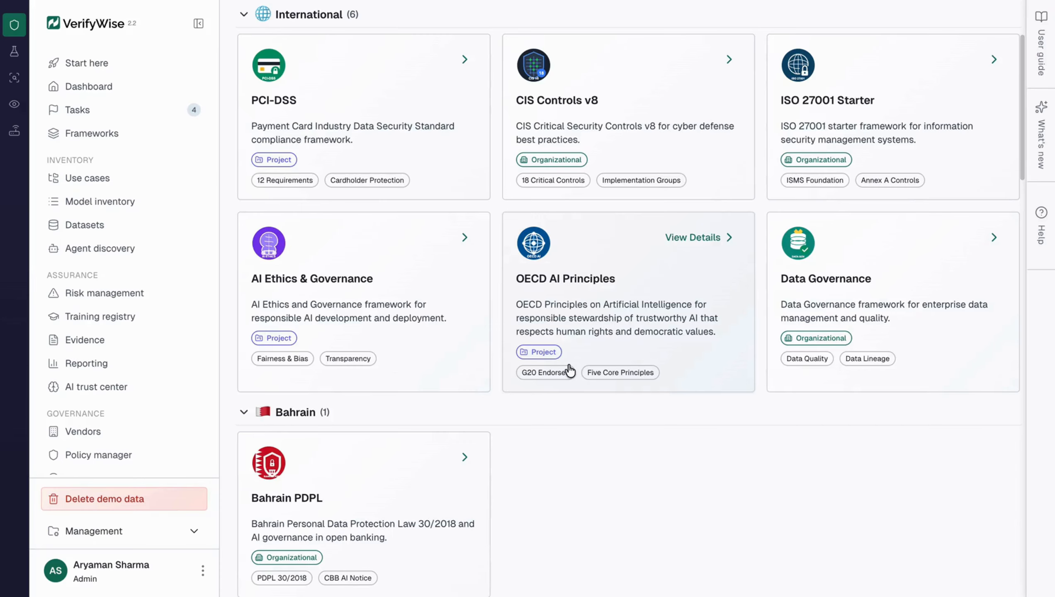
left_click(825, 266)
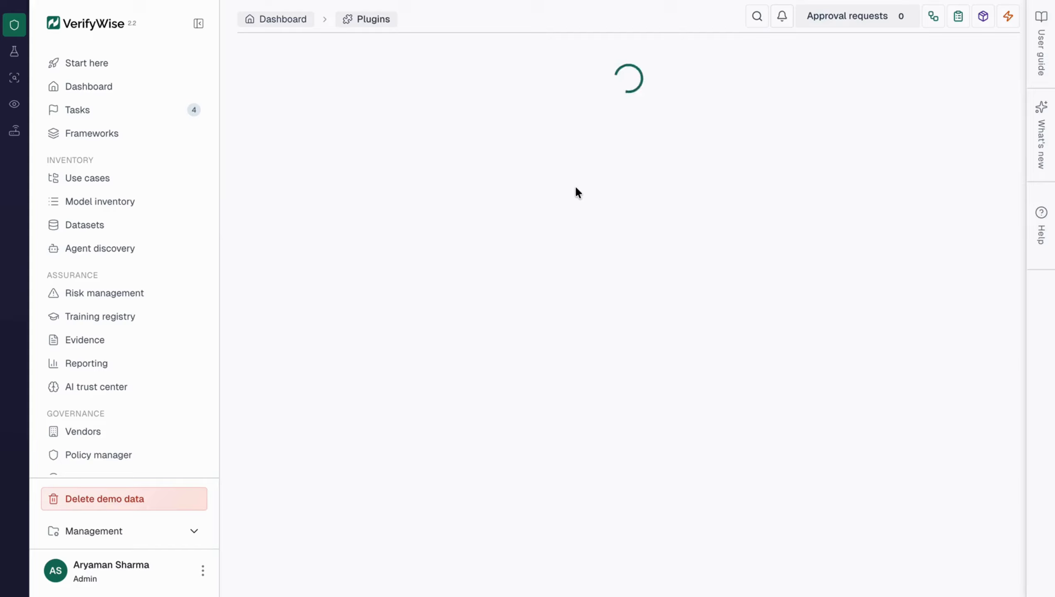
scroll(557, 209, "down", 4)
left_click(293, 545)
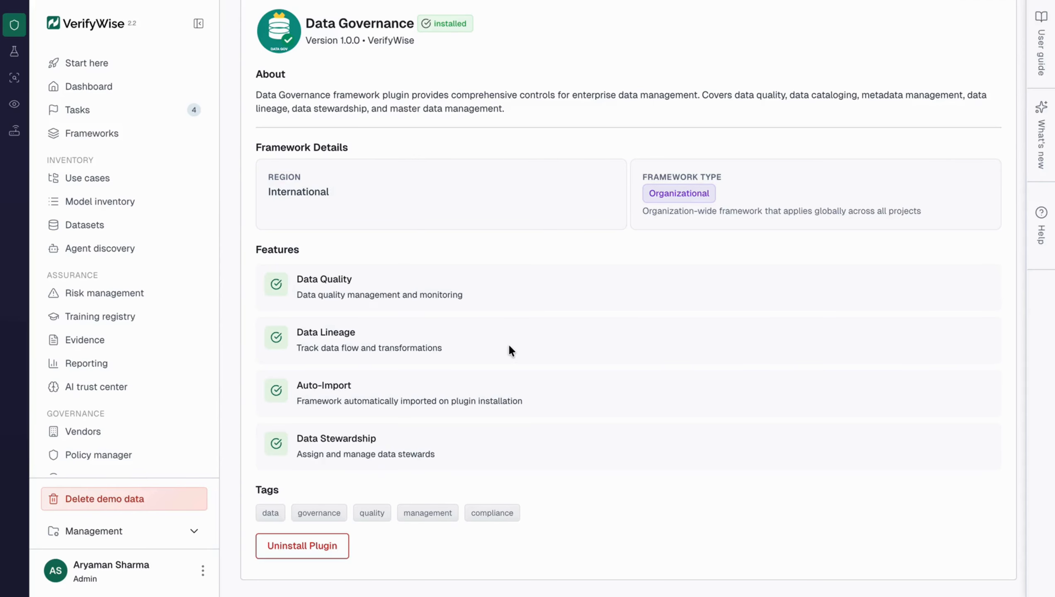
Return to the list of installed plugins and reopen the profile settings of the signed-in account
scroll(508, 343, "up", 5)
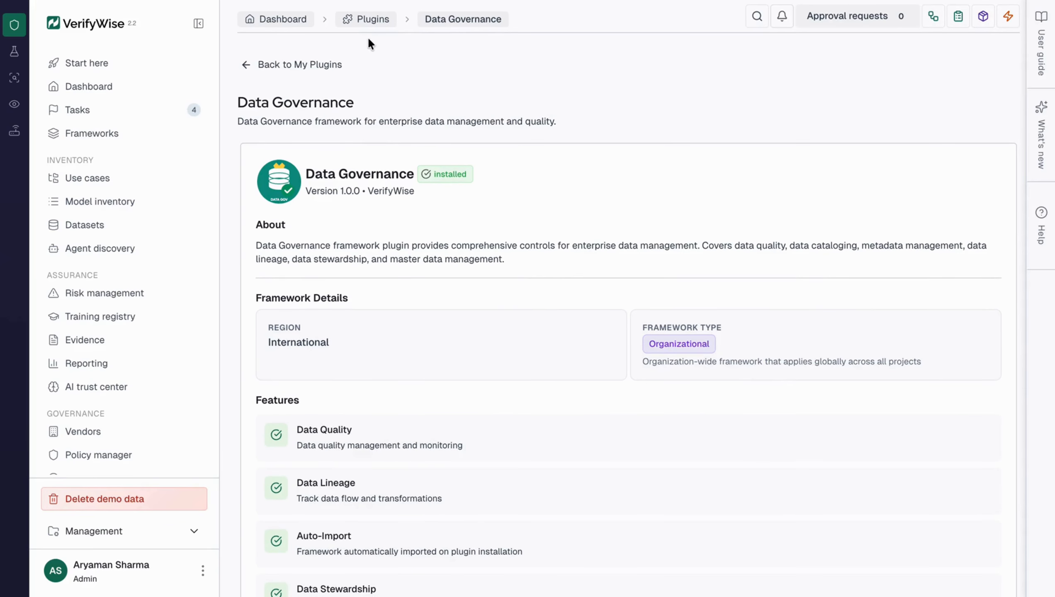
left_click(283, 65)
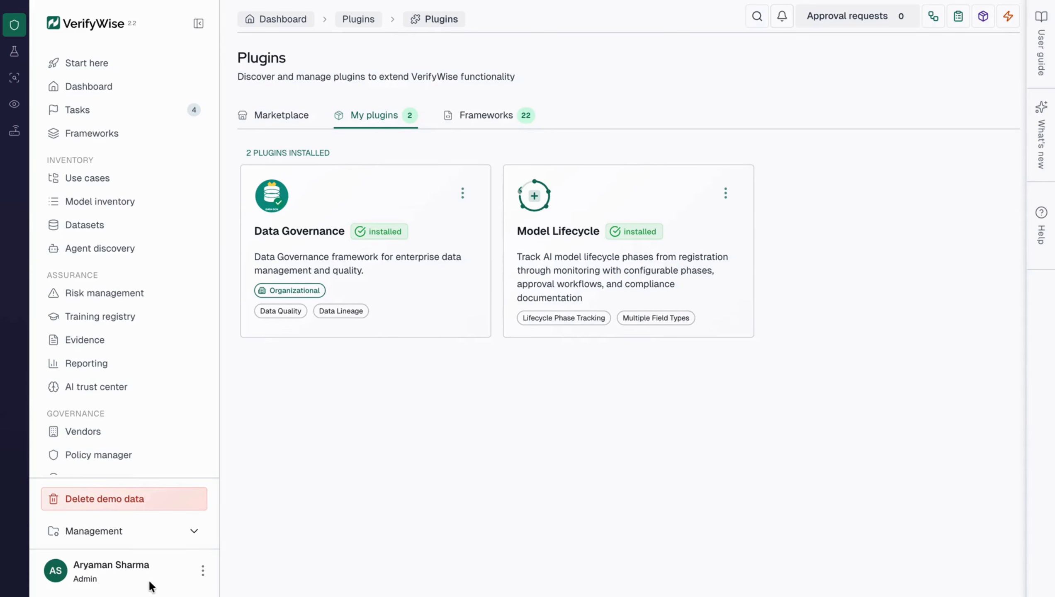
left_click(188, 578)
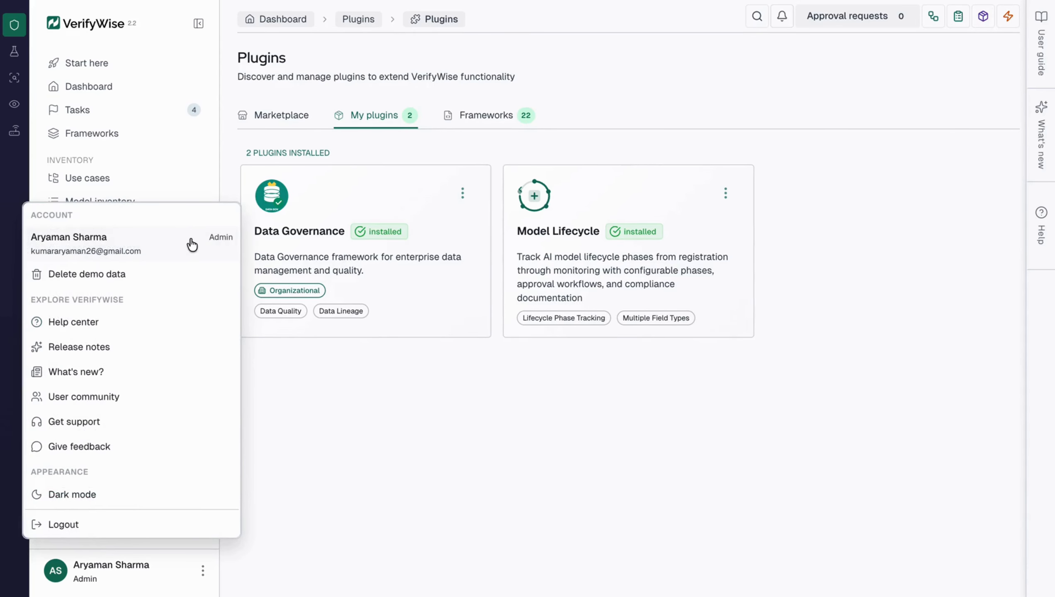
left_click(190, 241)
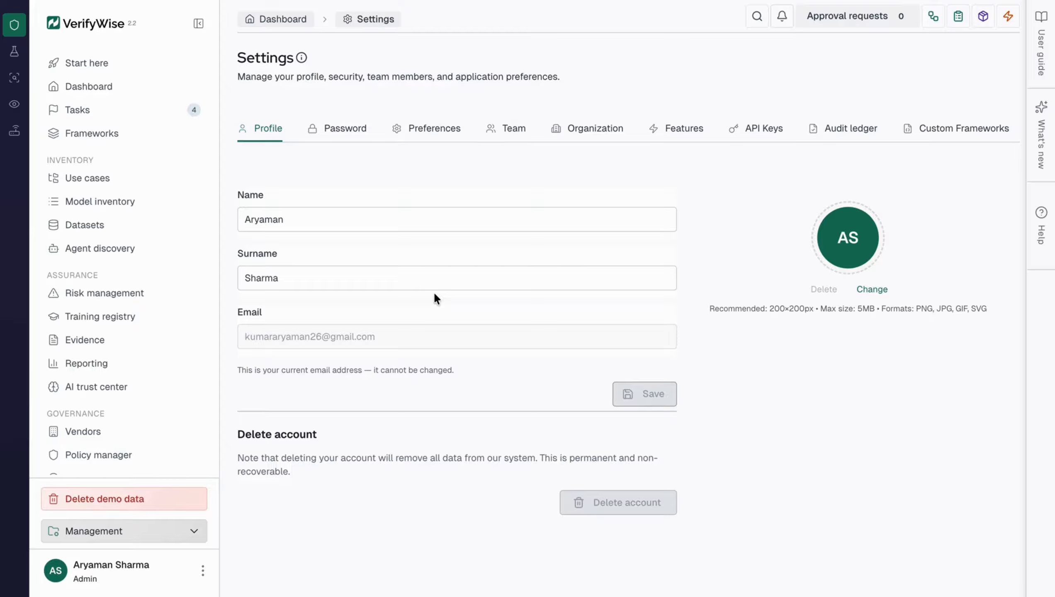
mouse_move(443, 1)
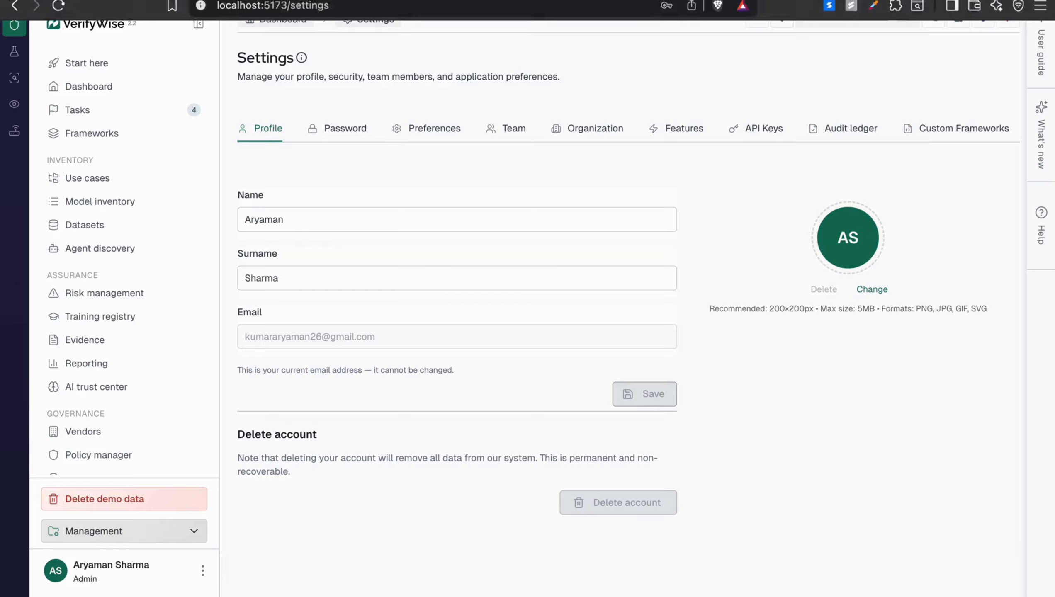